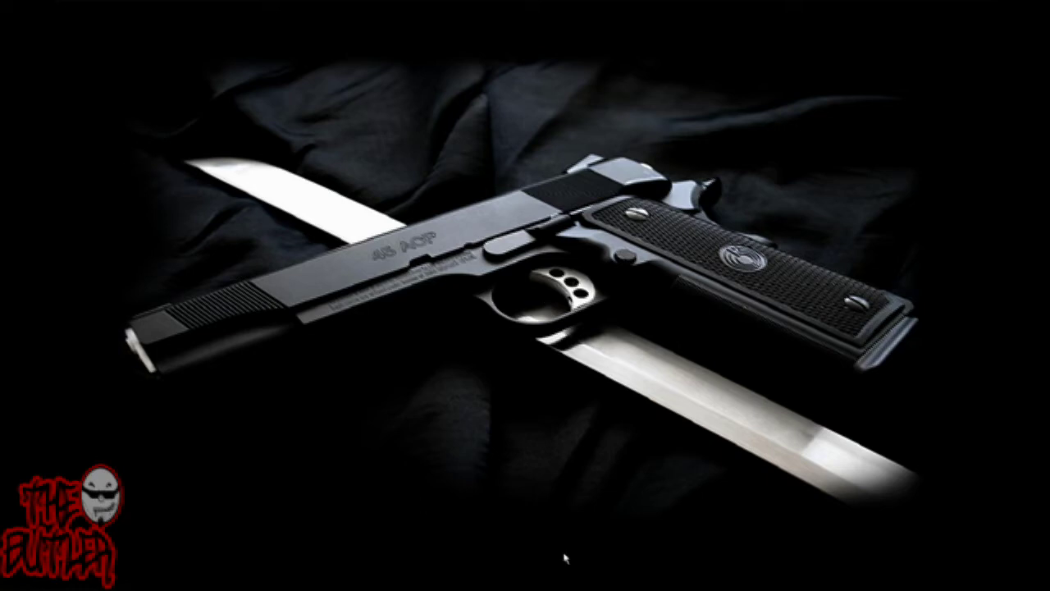
Step: Go to dafont.com and open the Gothic > Celtic font category
mouse_move(566, 578)
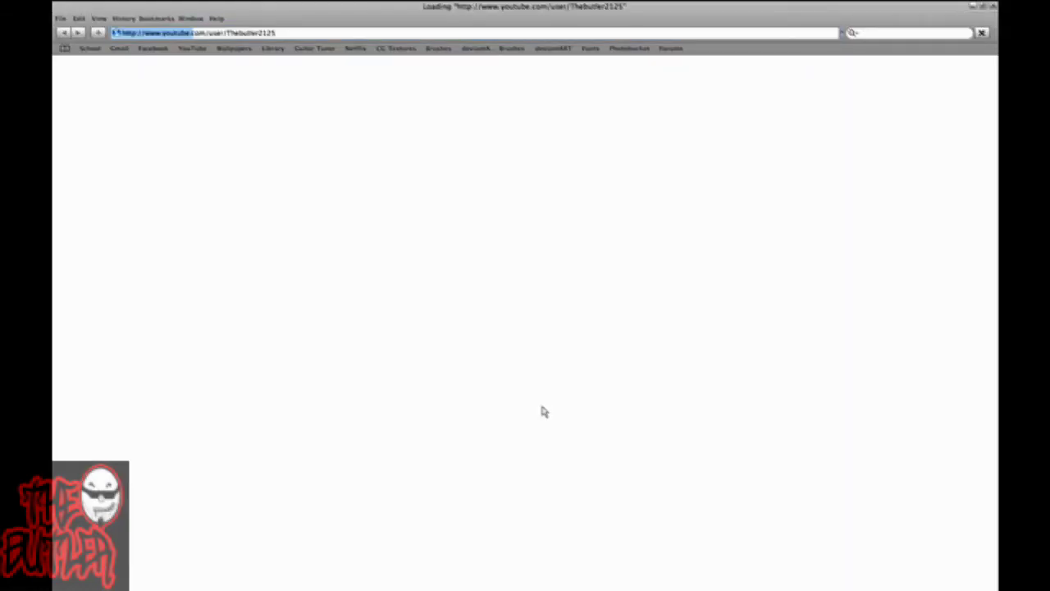
left_click(592, 49)
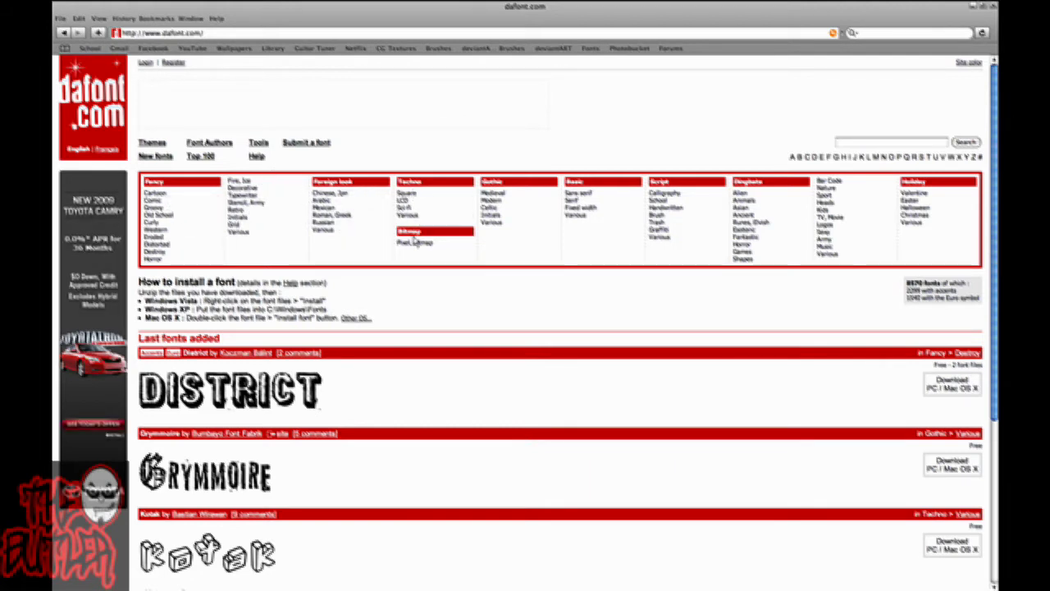
left_click(492, 208)
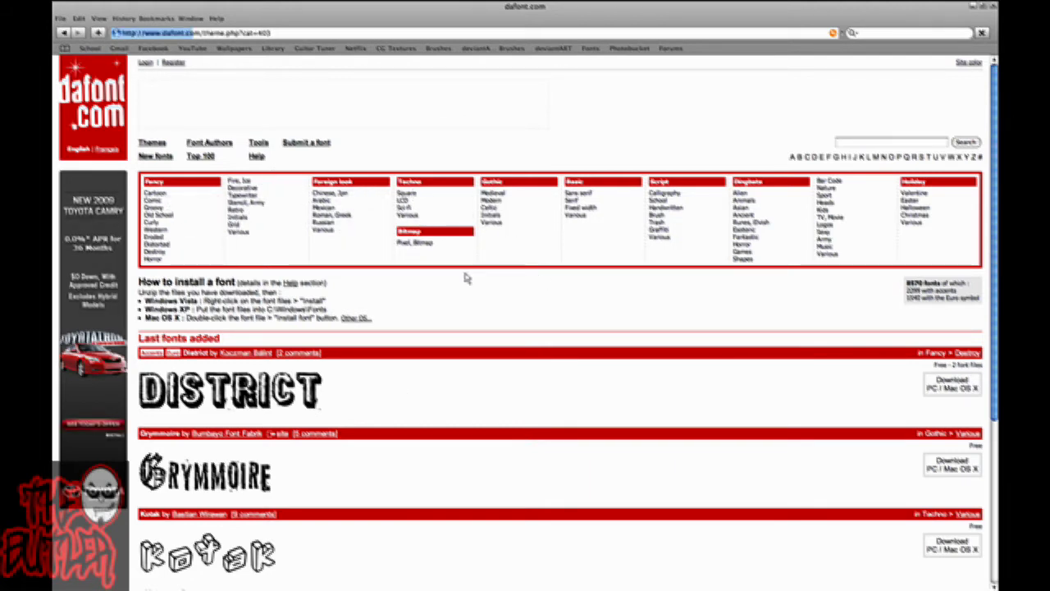
Step: Scroll the Celtic listing until the Stonehenge font entry is at the top
scroll(386, 329, "down", 8)
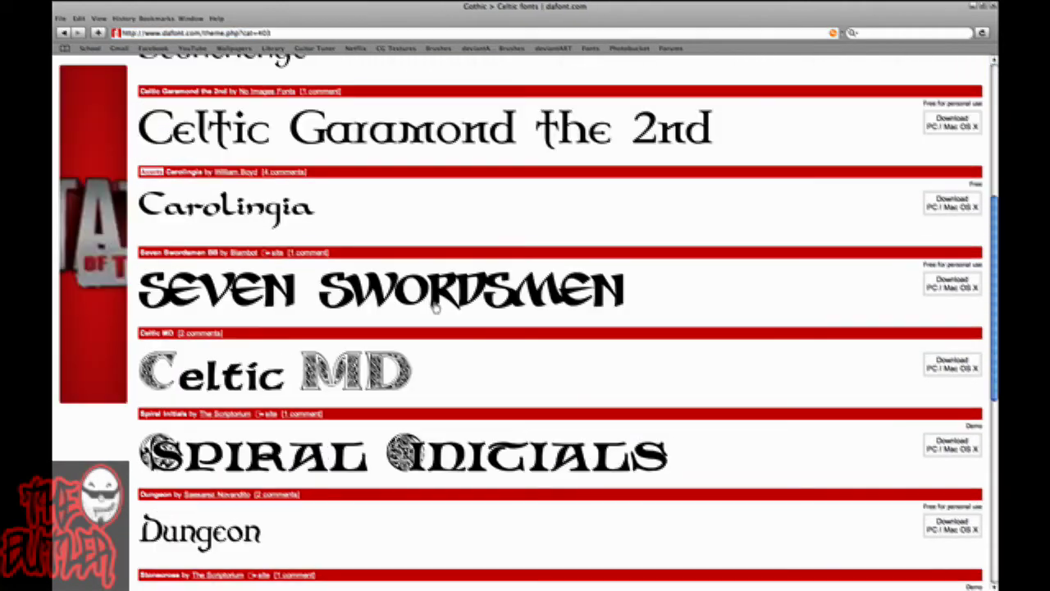
scroll(380, 308, "down", 4)
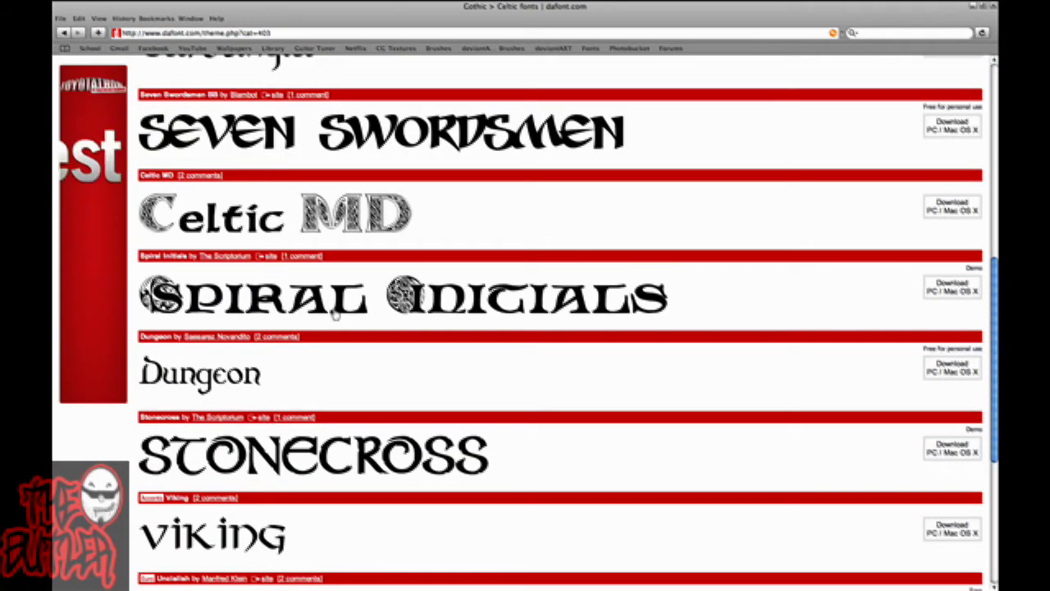
scroll(337, 315, "down", 3)
scroll(339, 314, "up", 2)
scroll(339, 315, "up", 3)
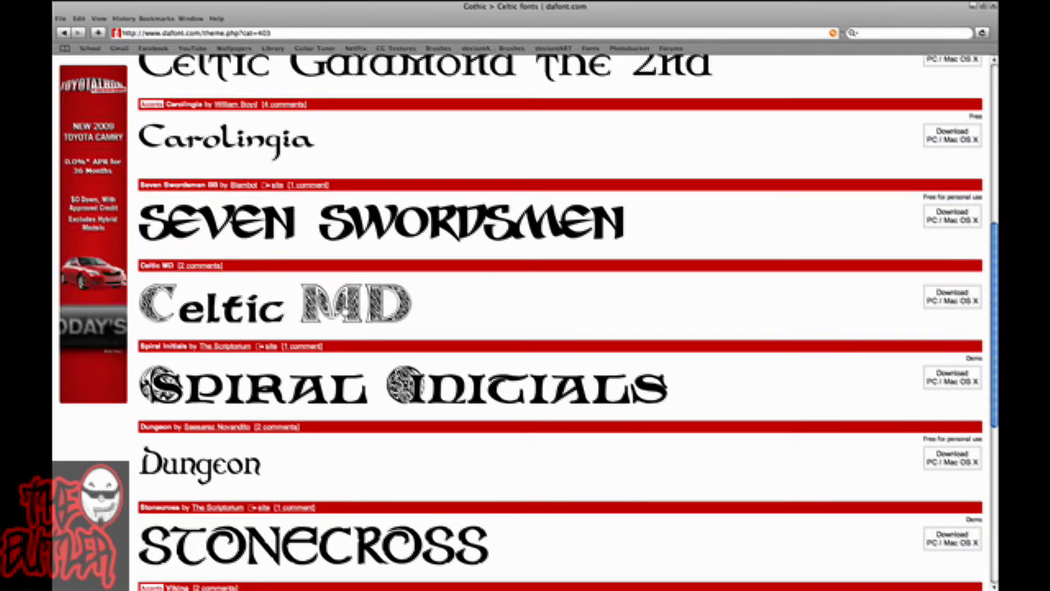
scroll(478, 328, "up", 3)
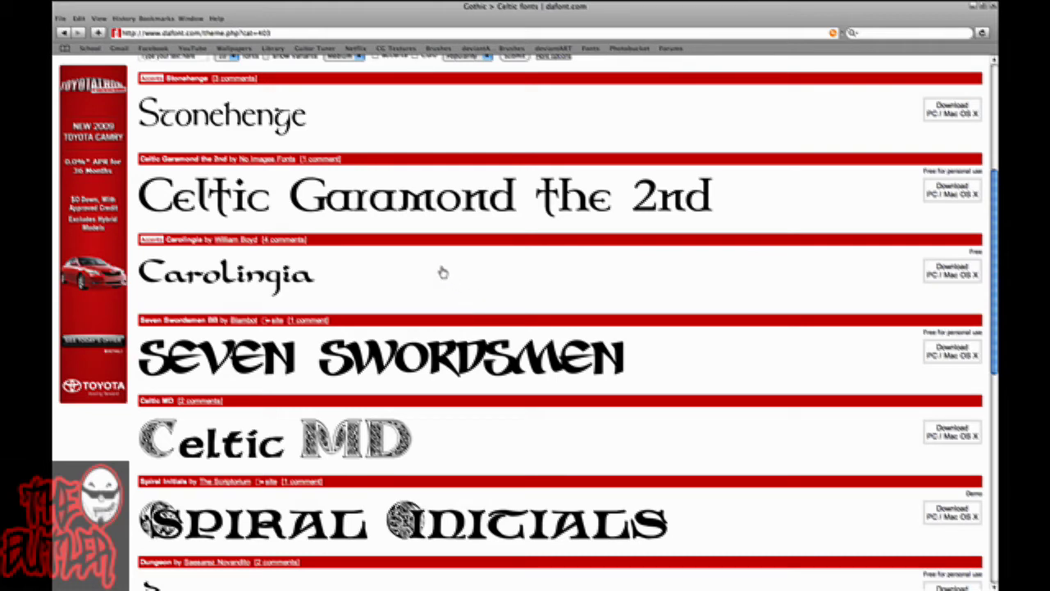
Step: Download the Stonehenge font as stonehenge.zip into My Documents and open the archive from Downloads
left_click(948, 111)
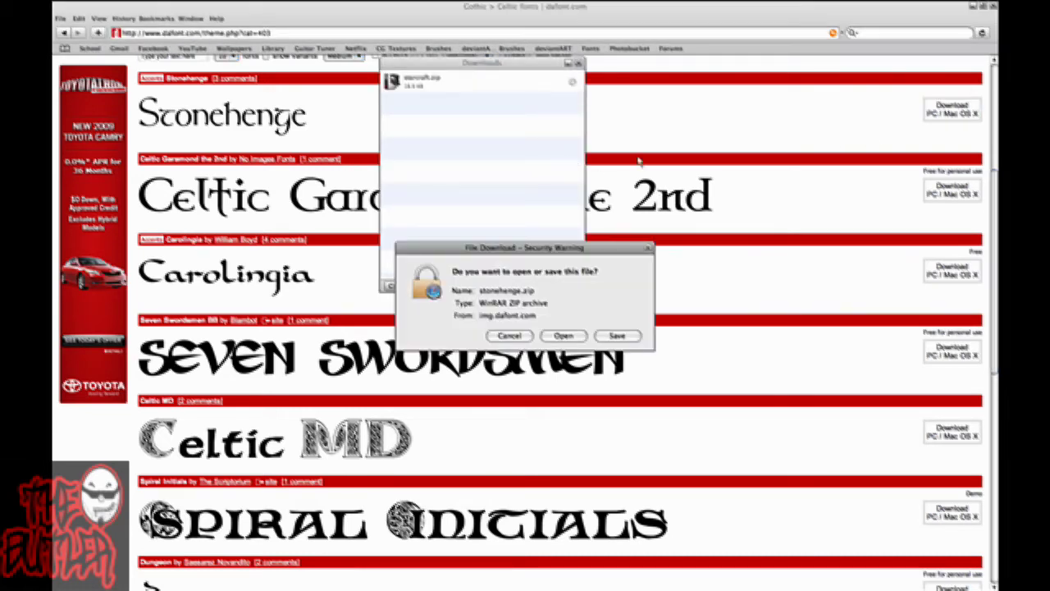
left_click(617, 336)
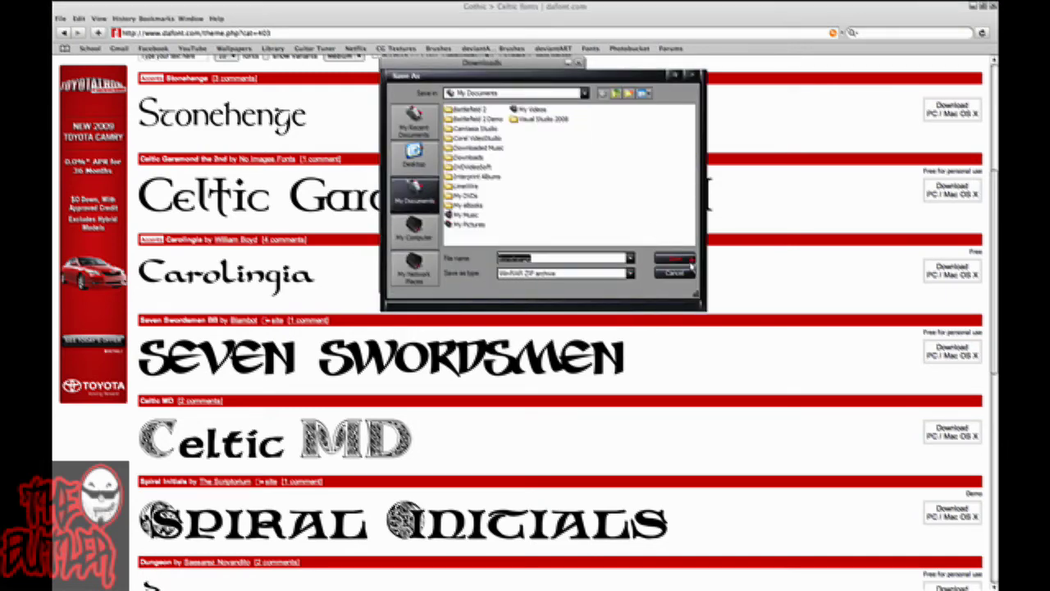
left_click(689, 259)
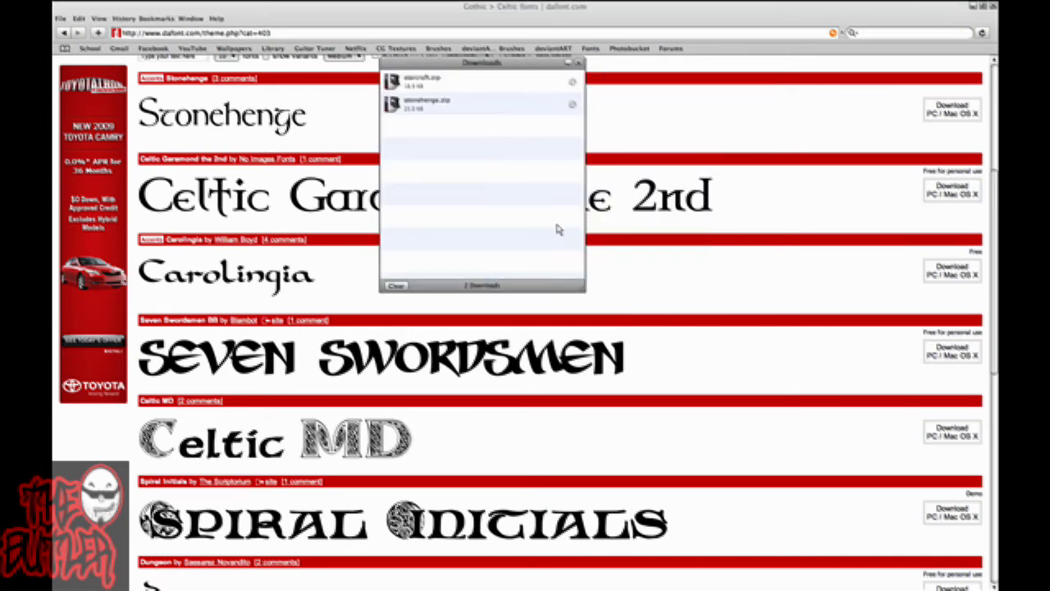
right_click(460, 110)
left_click(468, 108)
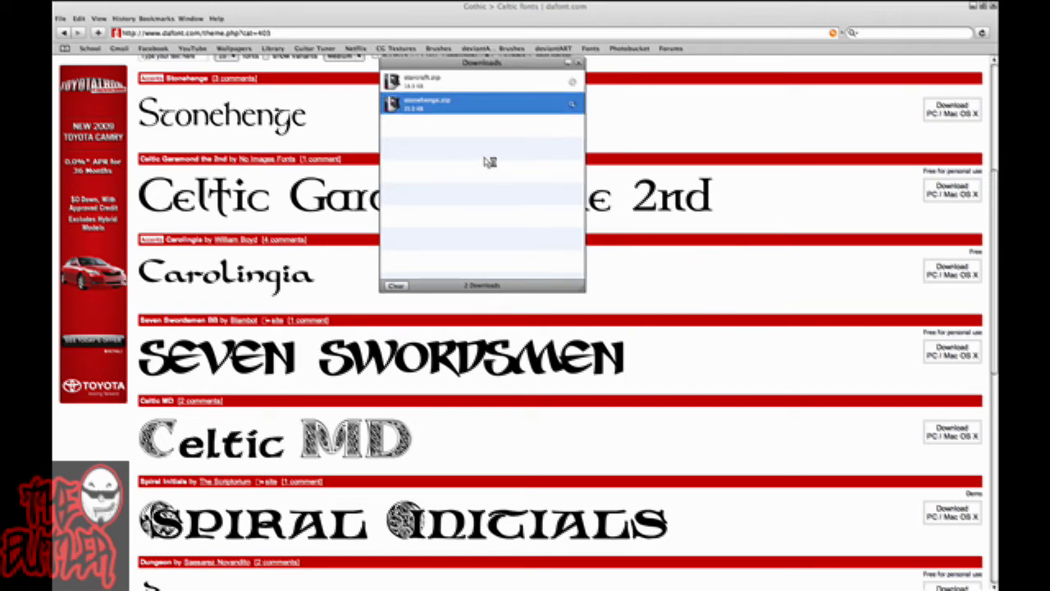
Step: Close the downloads list and move the WinRAR archive window into place
left_click(580, 64)
left_click_drag(334, 119, 423, 91)
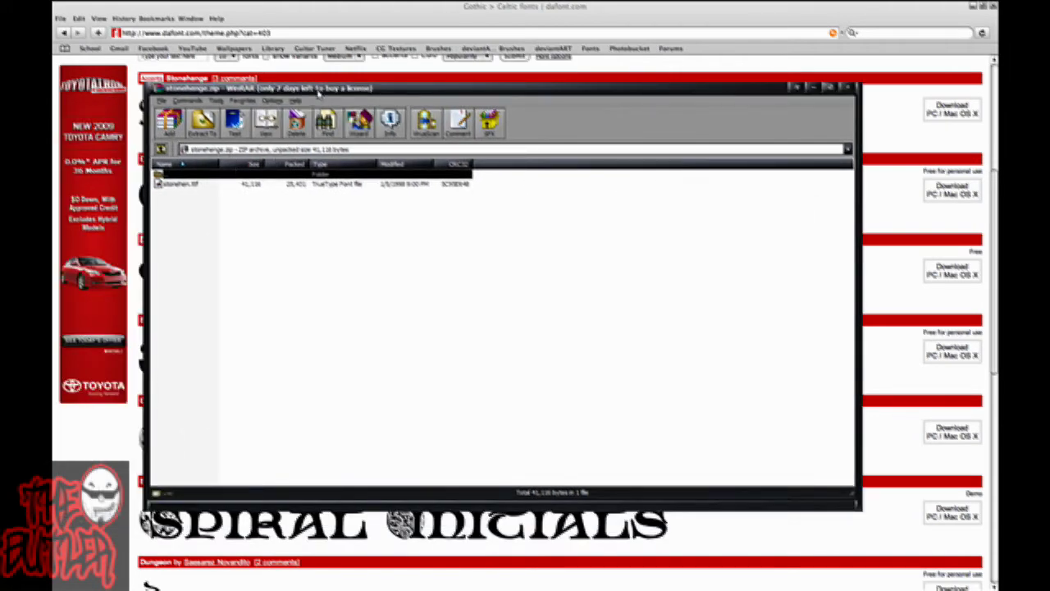
left_click_drag(319, 93, 322, 92)
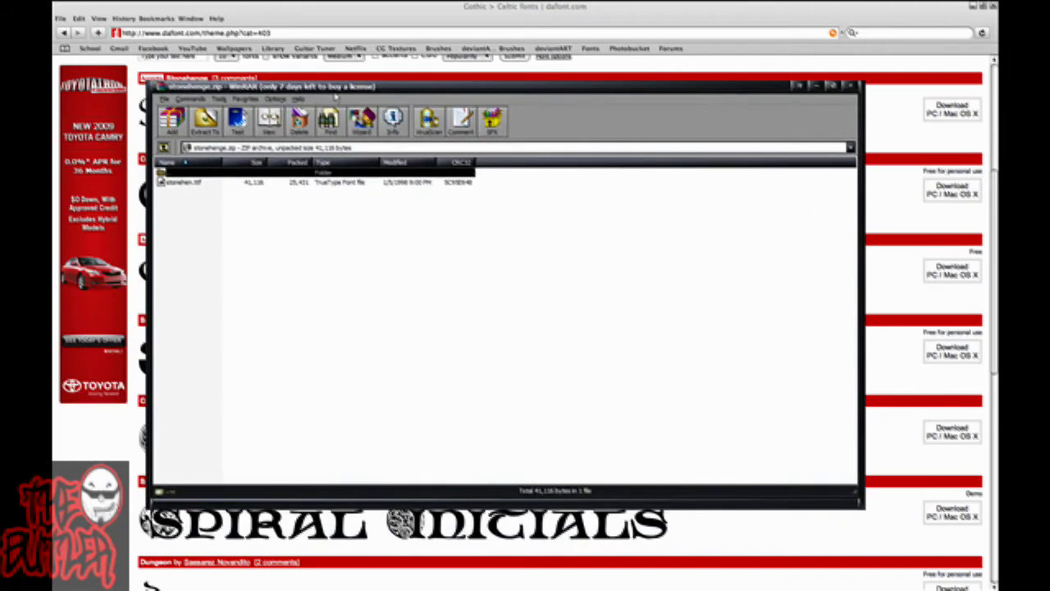
Step: Extract stonehen.ttf into the C:\WINDOWS\Fonts folder
left_click(207, 183)
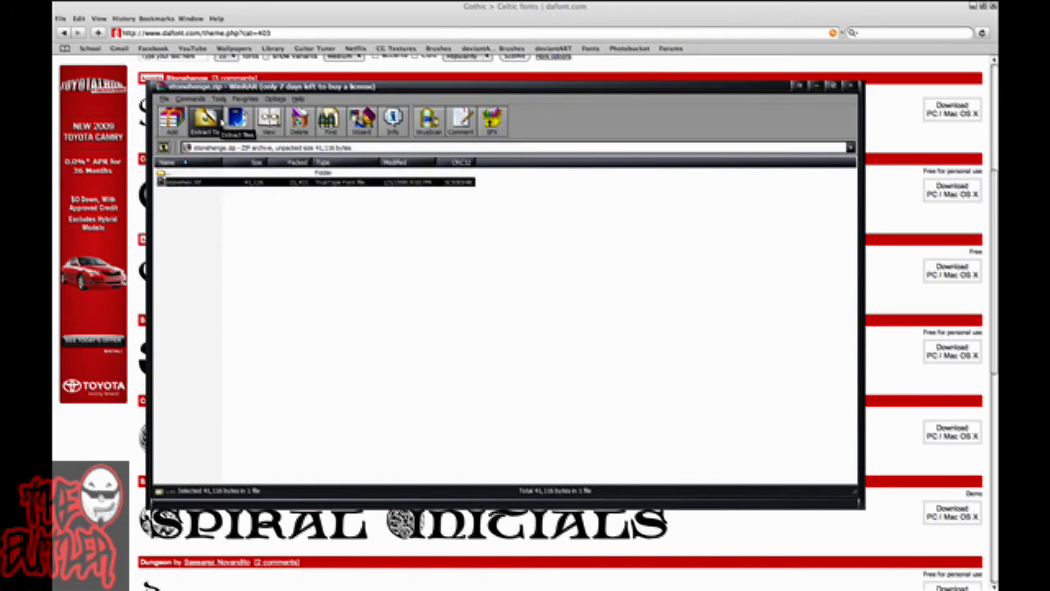
left_click(205, 122)
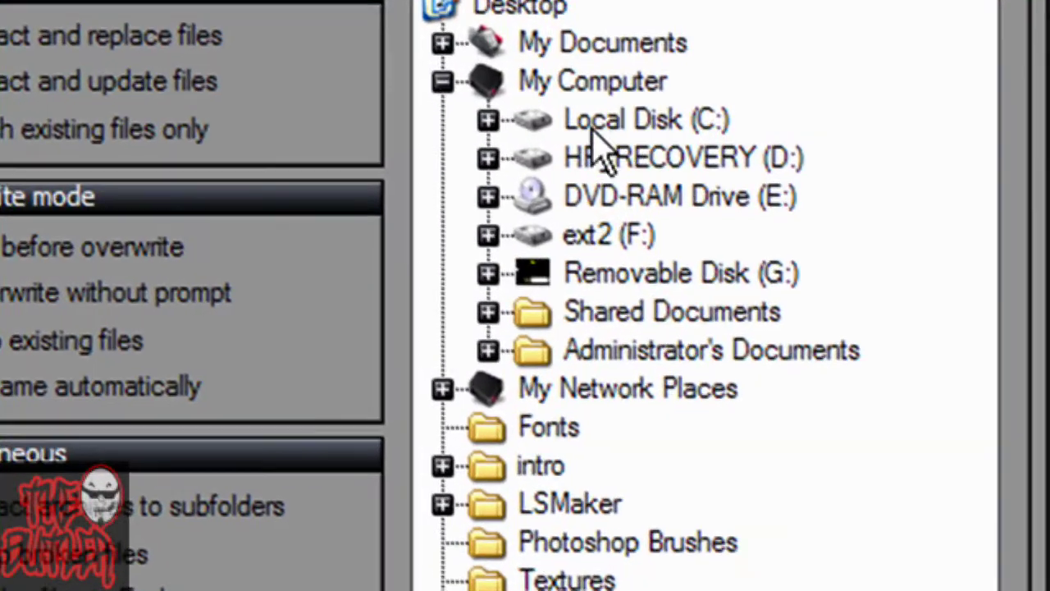
double_click(644, 162)
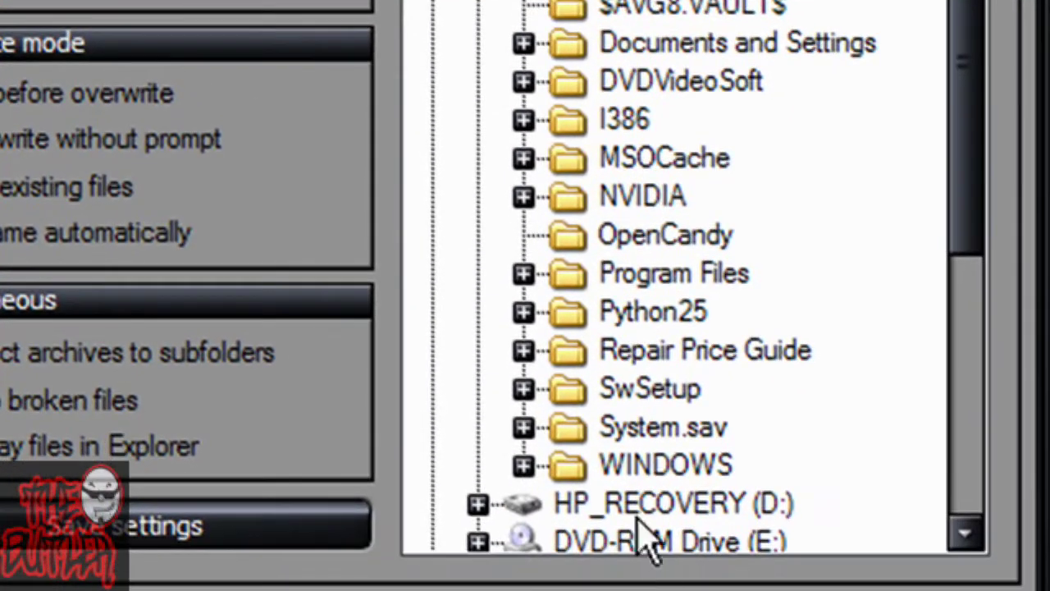
double_click(636, 499)
scroll(722, 324, "down", 20)
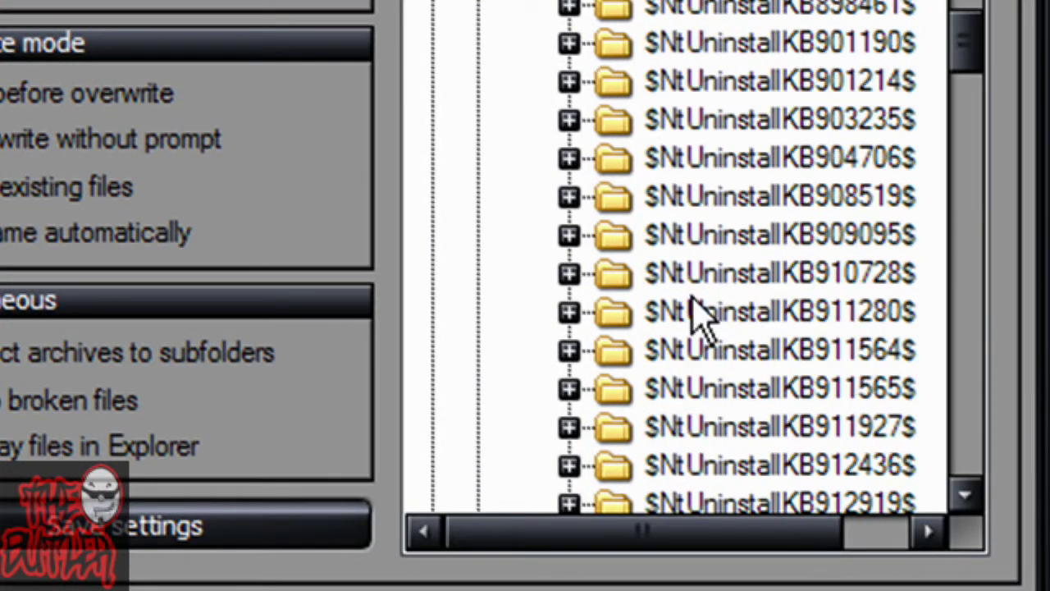
left_click(675, 0)
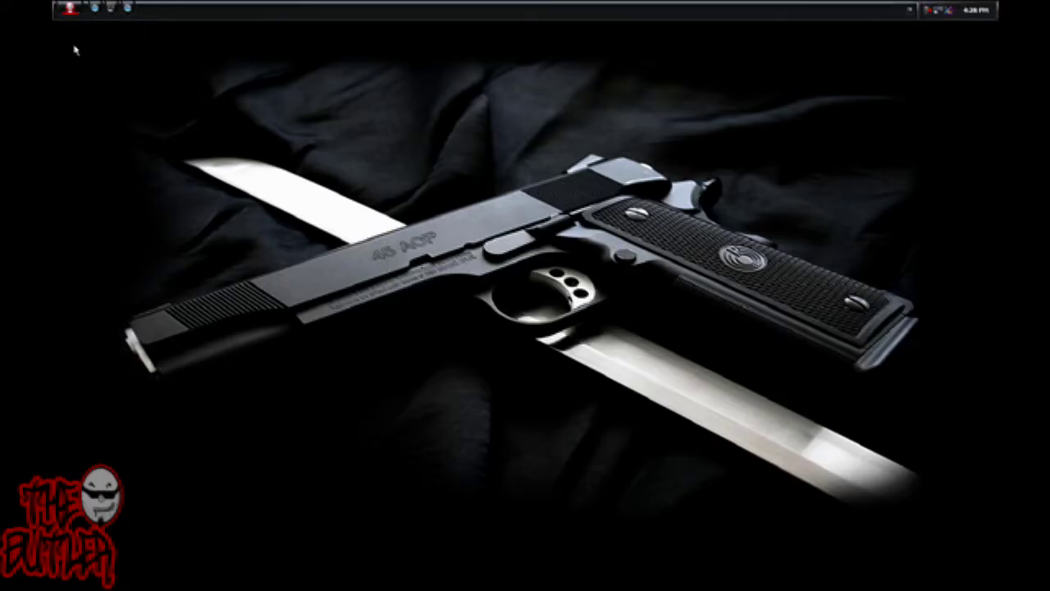
Step: Launch Notepad and dismiss the application error message
left_click(70, 8)
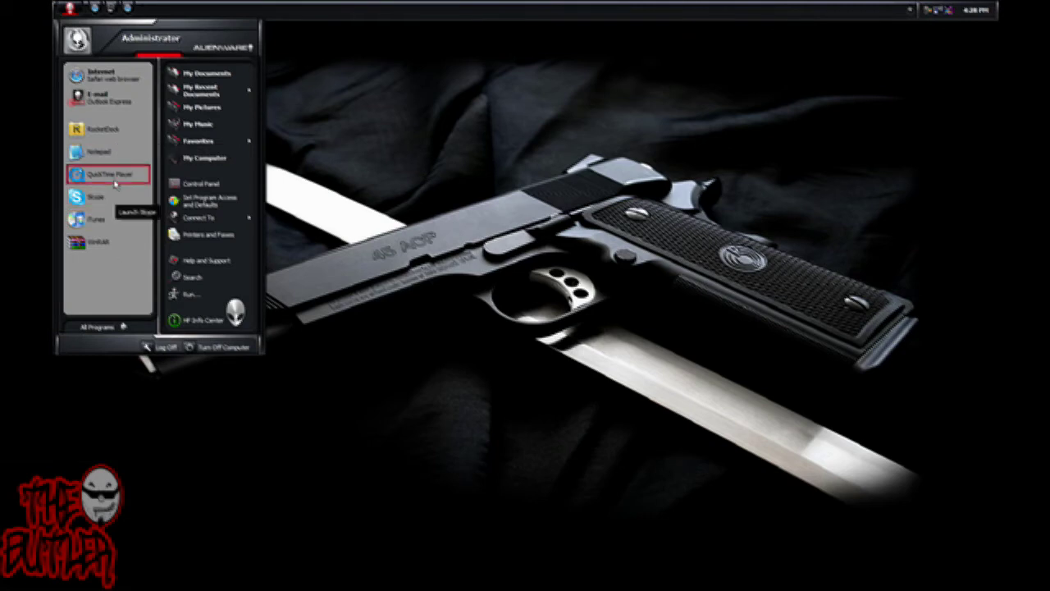
left_click(99, 151)
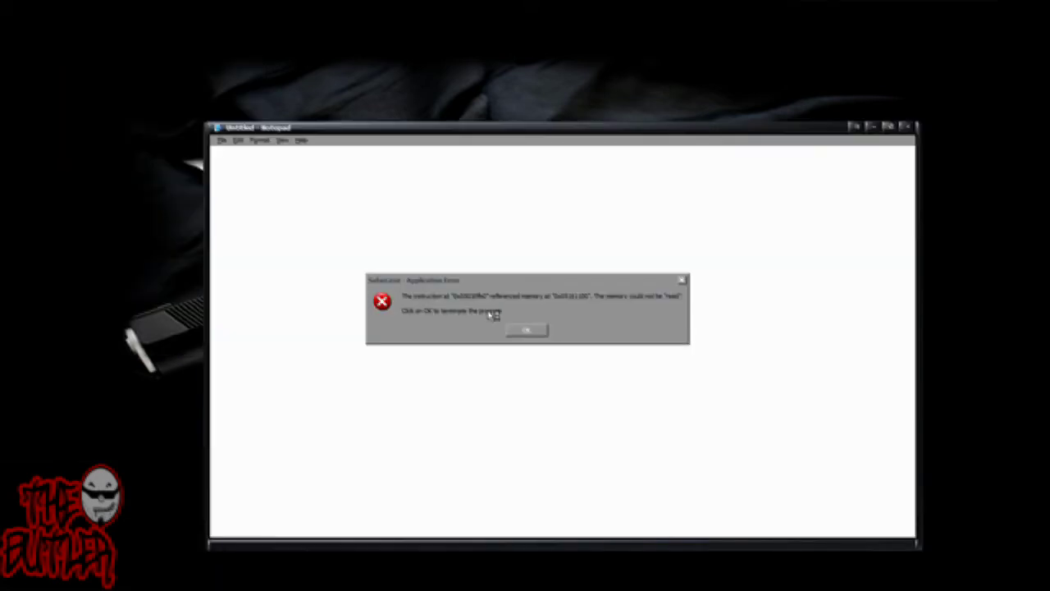
left_click(527, 330)
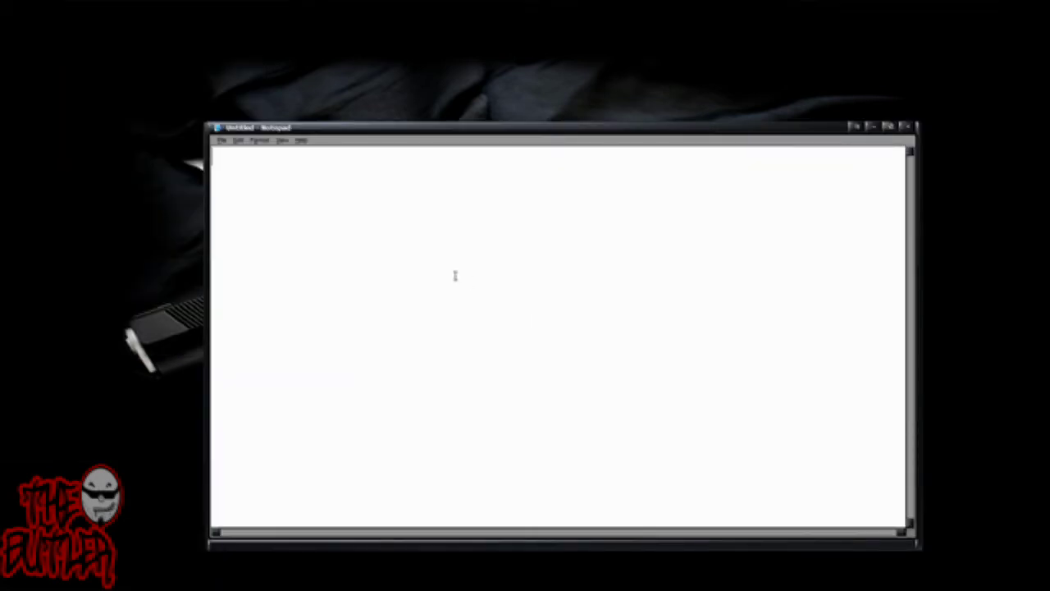
Step: Browse the available fonts in Notepad's Format > Font dialog
right_click(277, 188)
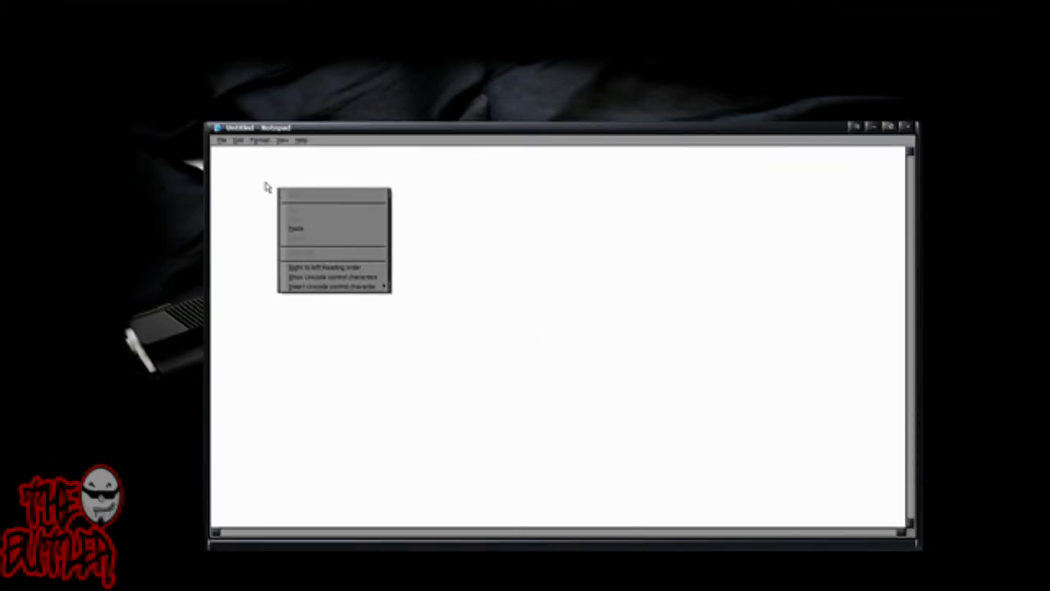
left_click(240, 141)
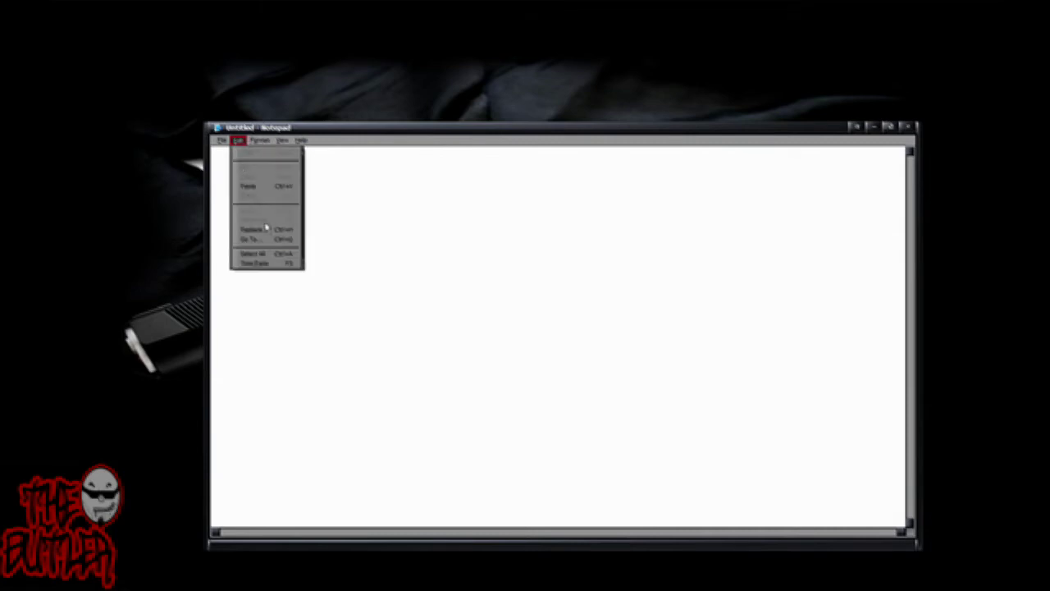
mouse_move(260, 141)
left_click(271, 160)
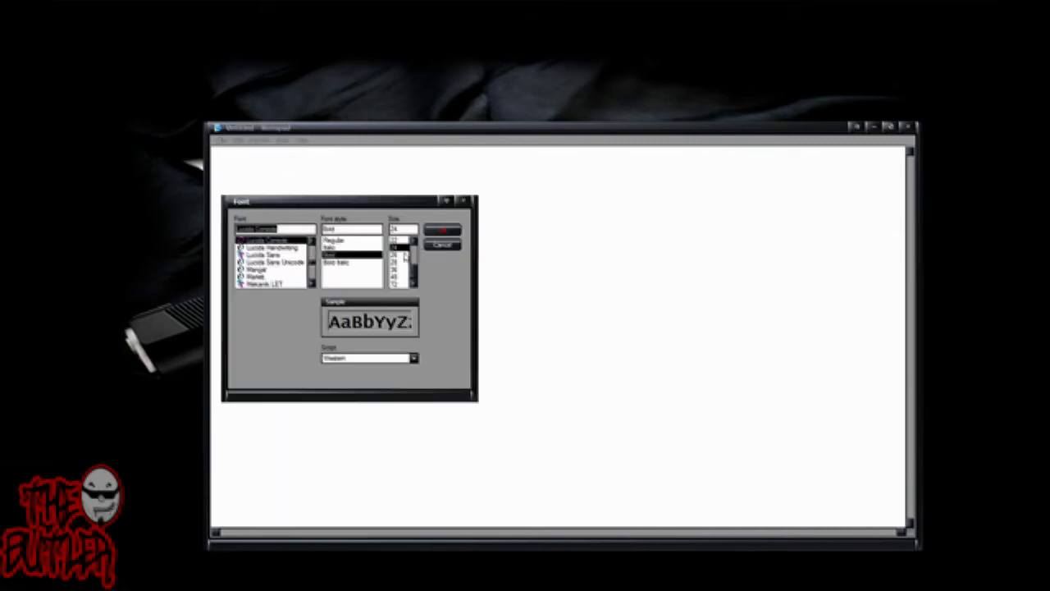
scroll(279, 259, "down", 10)
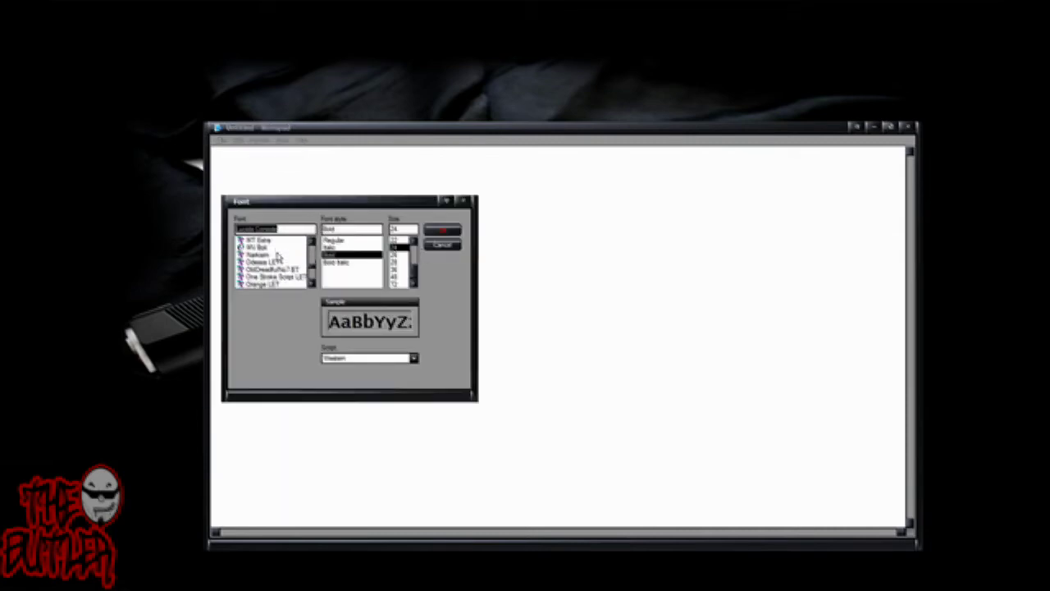
scroll(278, 258, "down", 8)
scroll(277, 258, "up", 2)
scroll(286, 262, "down", 1)
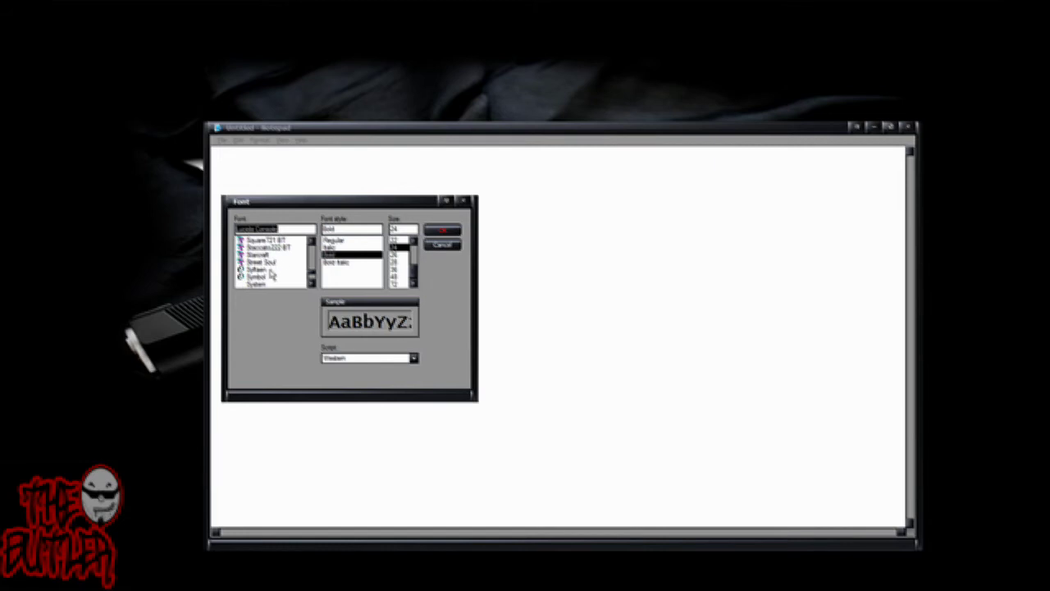
scroll(279, 273, "up", 1)
Step: Cancel the Font dialog without changes and close Notepad
left_click(447, 244)
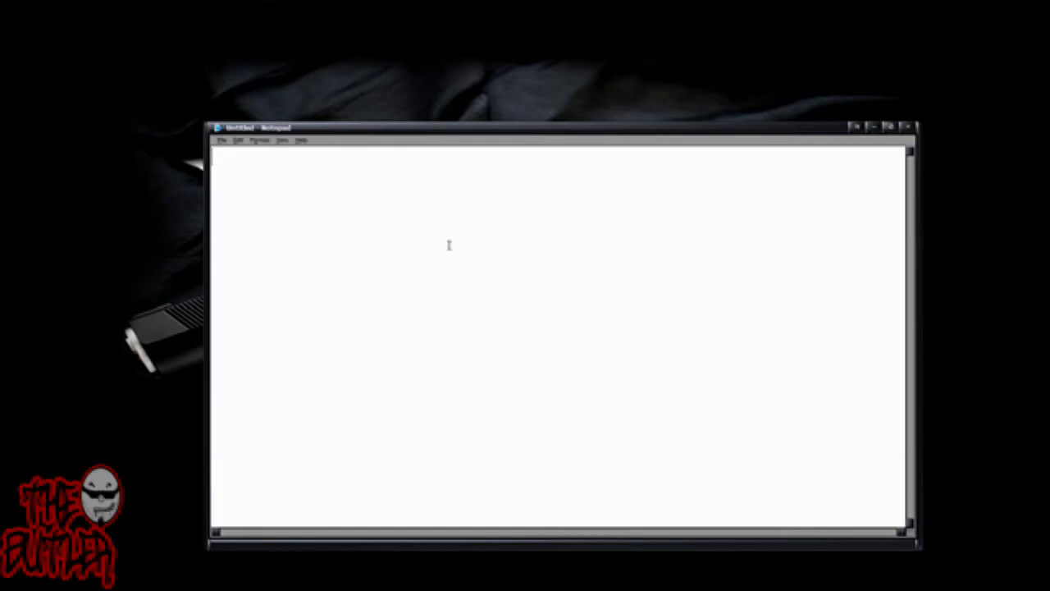
left_click(908, 128)
mouse_move(501, 581)
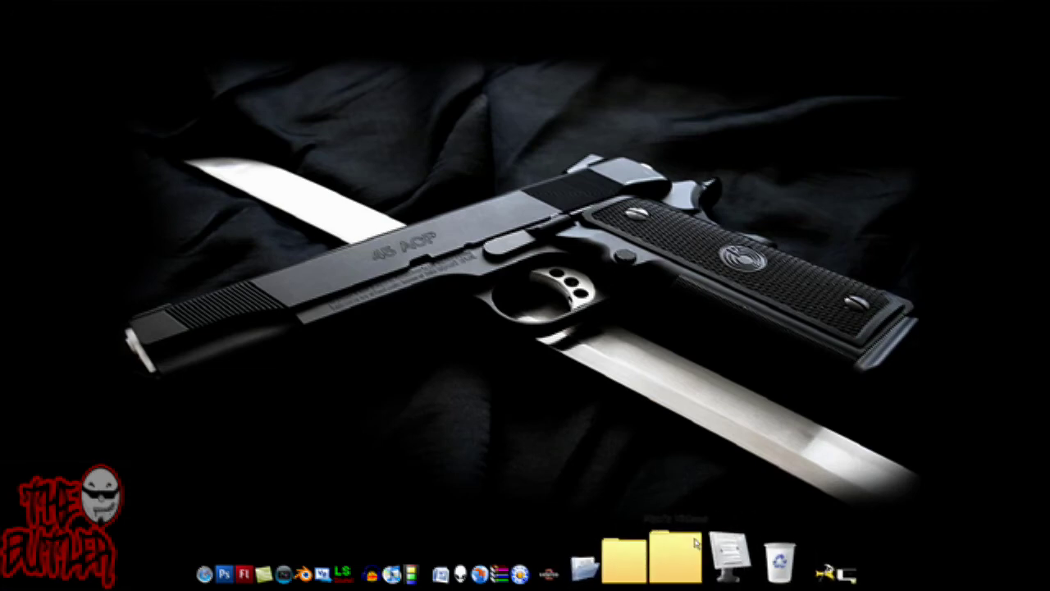
Step: Open C:\WINDOWS\Fonts from My Computer
left_click(688, 564)
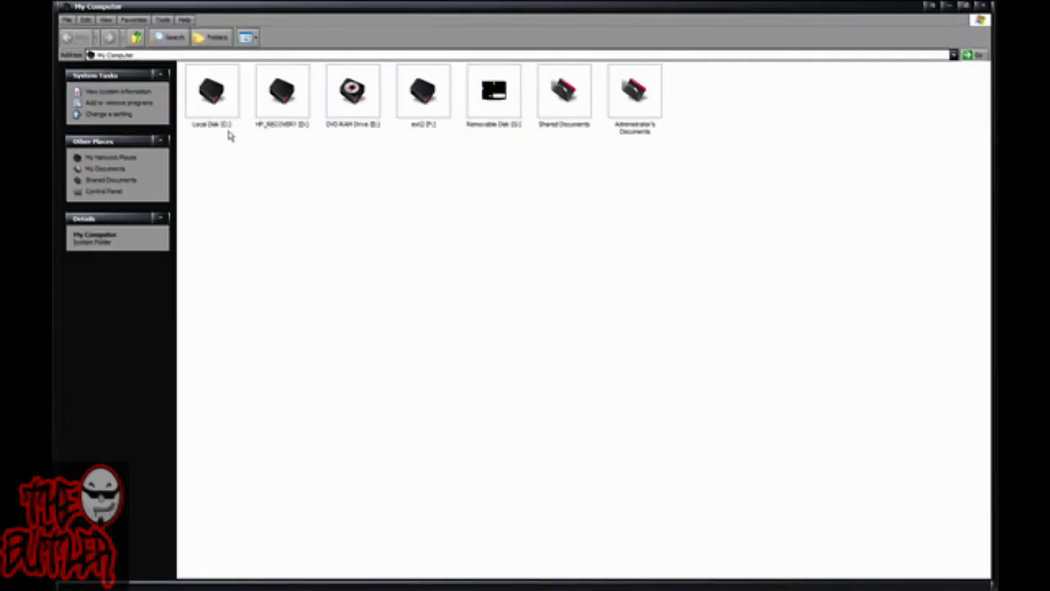
double_click(226, 90)
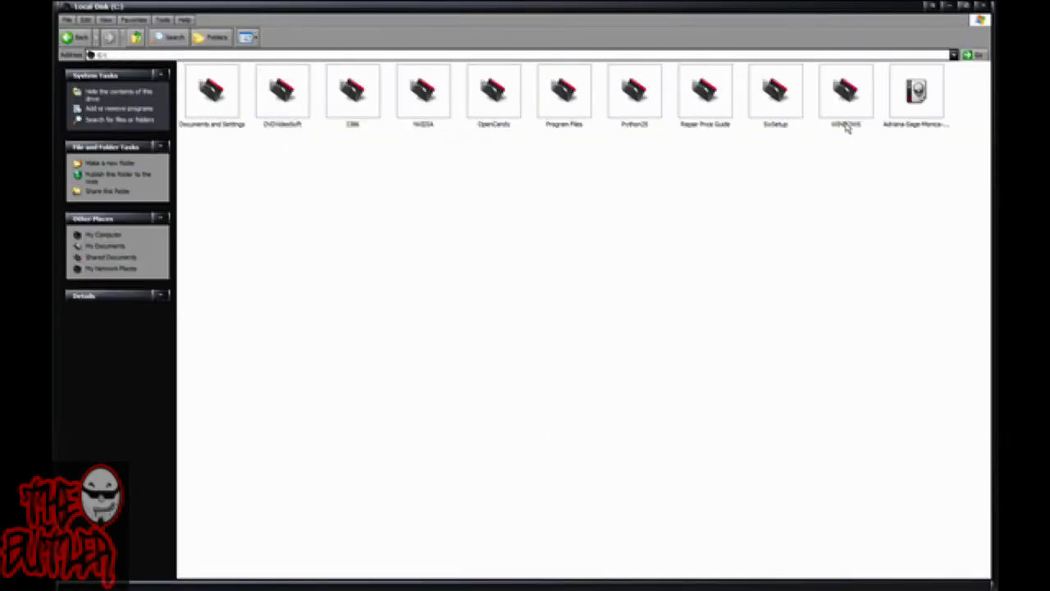
double_click(854, 111)
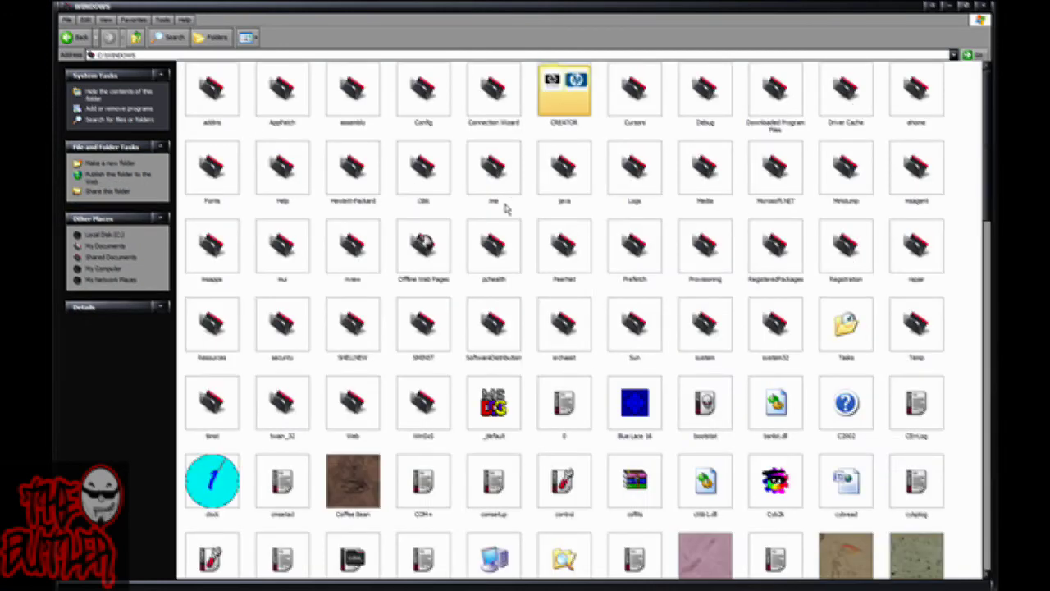
double_click(215, 182)
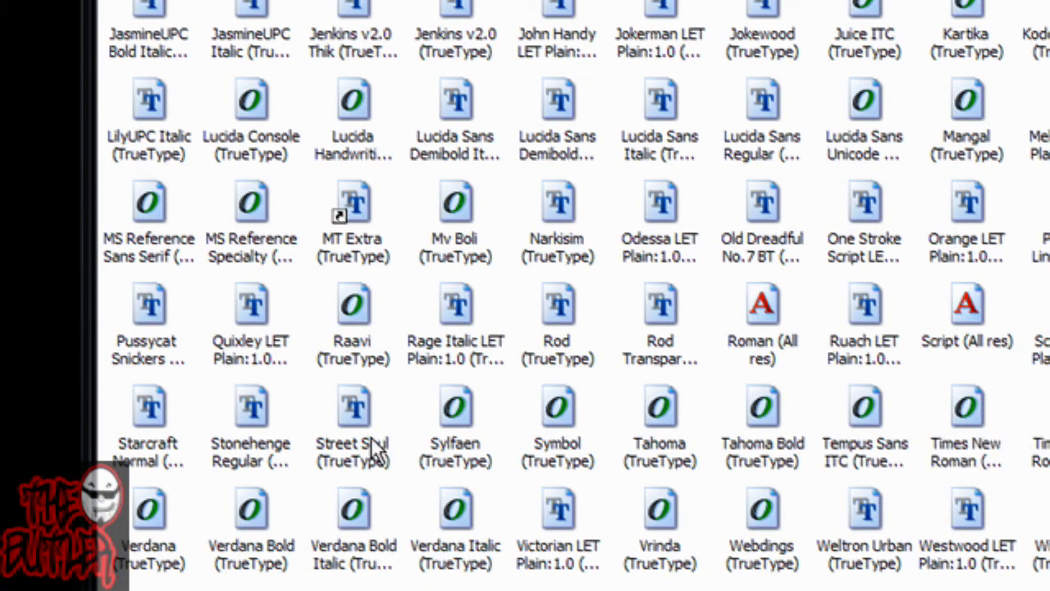
Step: Preview the Stonehenge Regular font, then close the preview
double_click(268, 442)
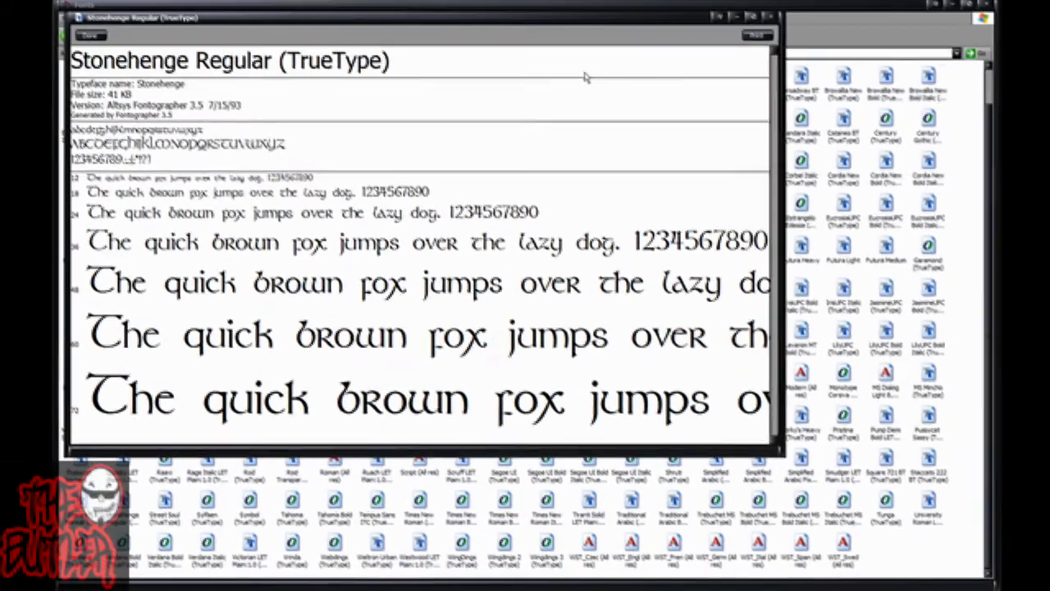
left_click(97, 37)
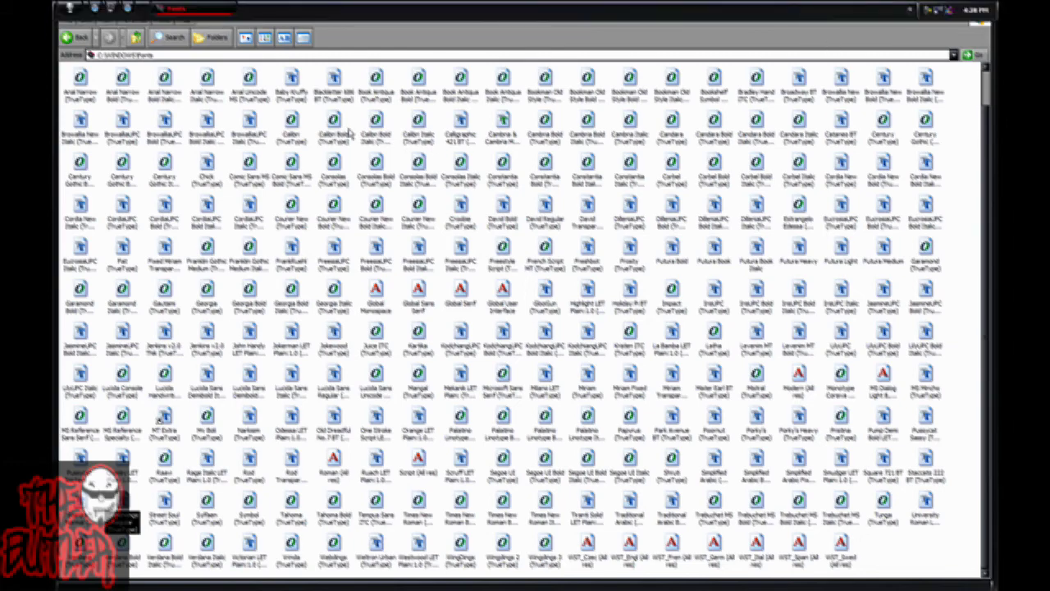
mouse_move(271, 574)
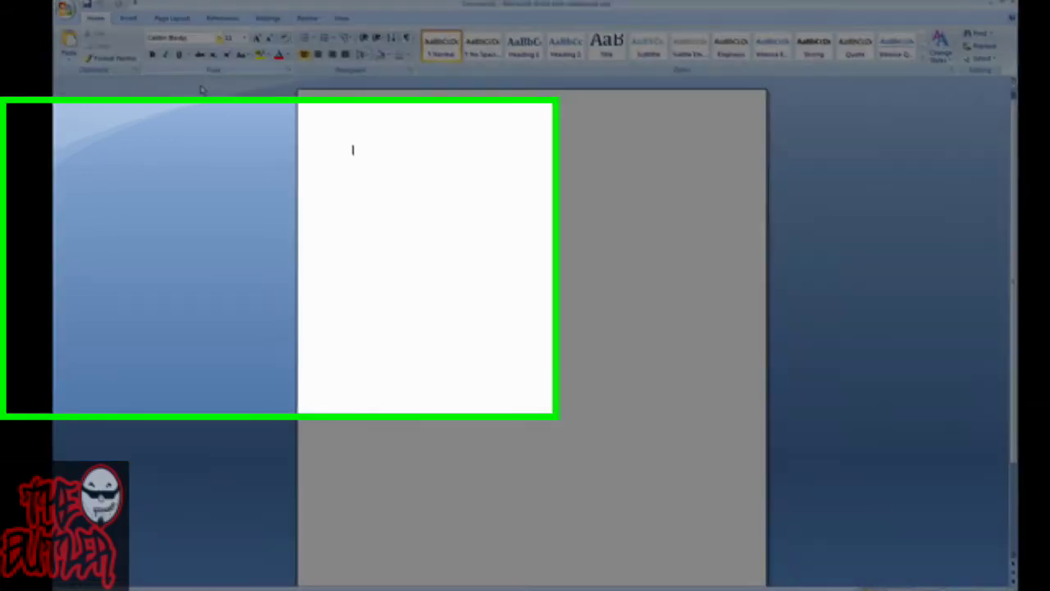
Step: Set Word's typing font to Stonehenge
left_click(216, 43)
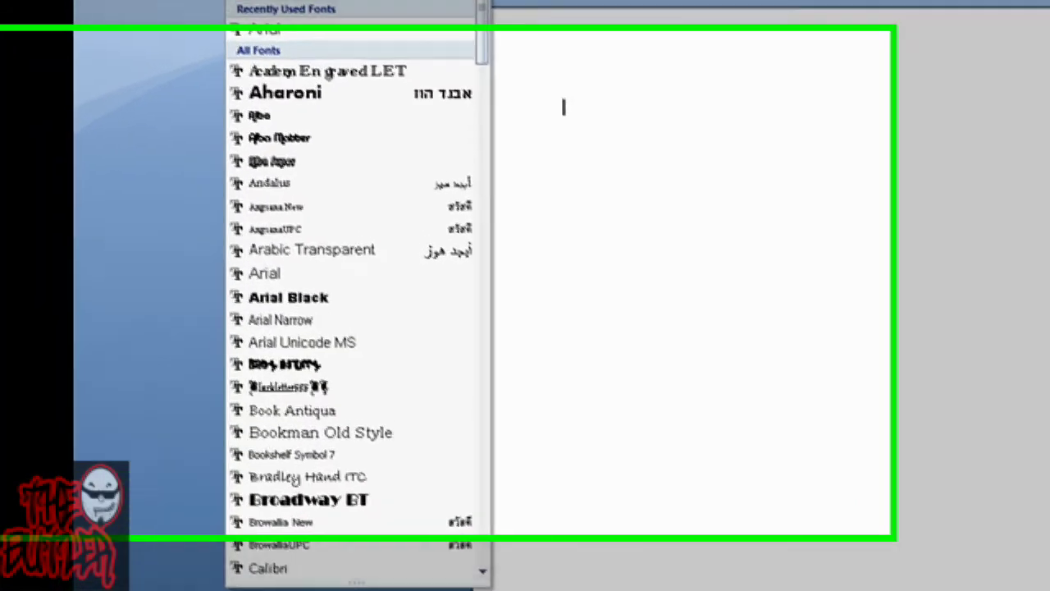
scroll(218, 263, "down", 5)
scroll(418, 312, "down", 20)
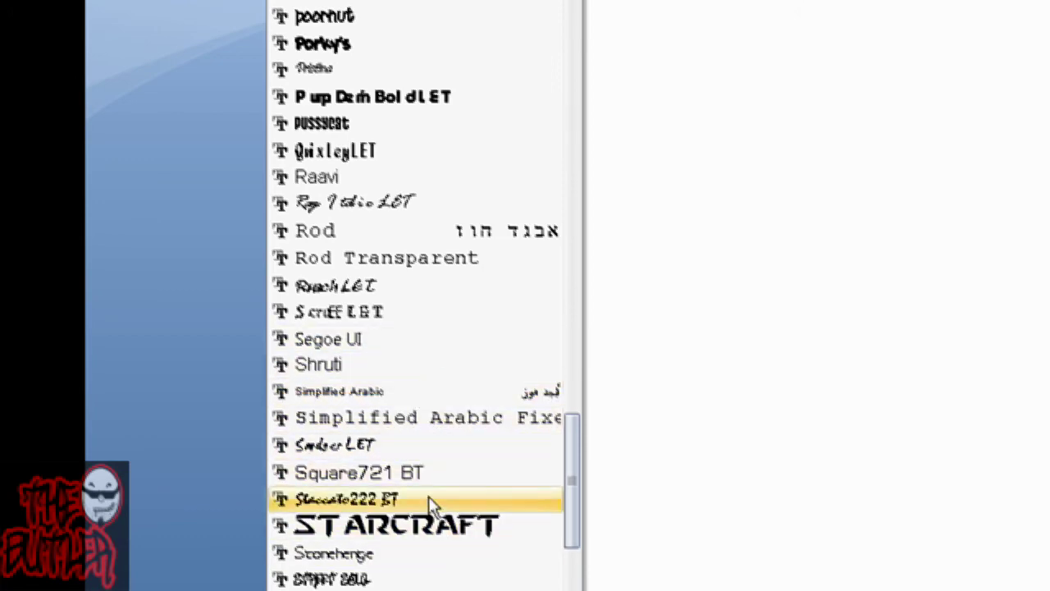
left_click(440, 555)
Step: Type 'Hello My name is the Butler', select the line, then deselect it
type("Hello My")
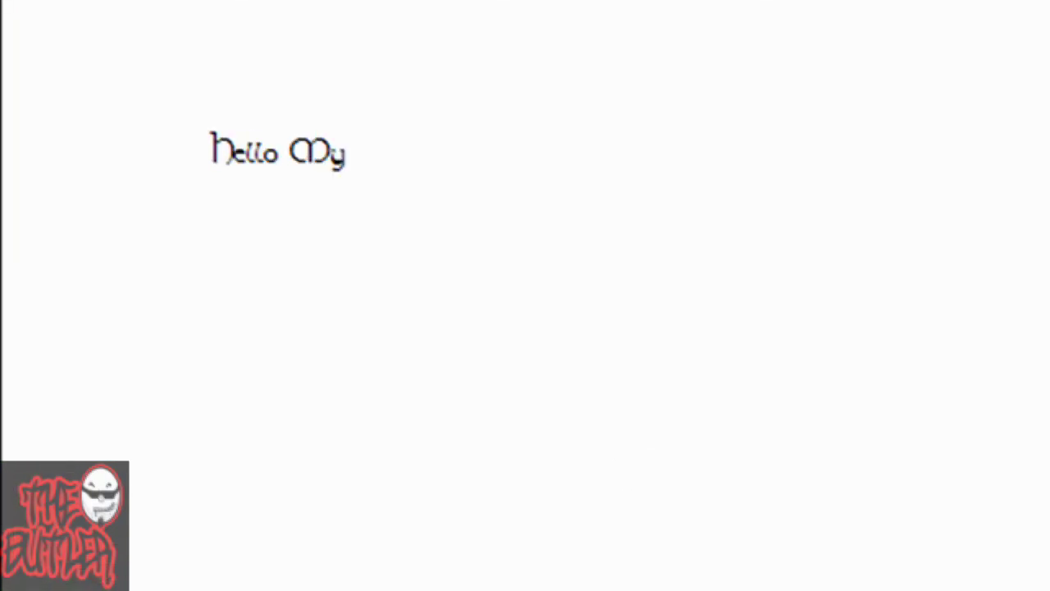
type(" name is the Butler")
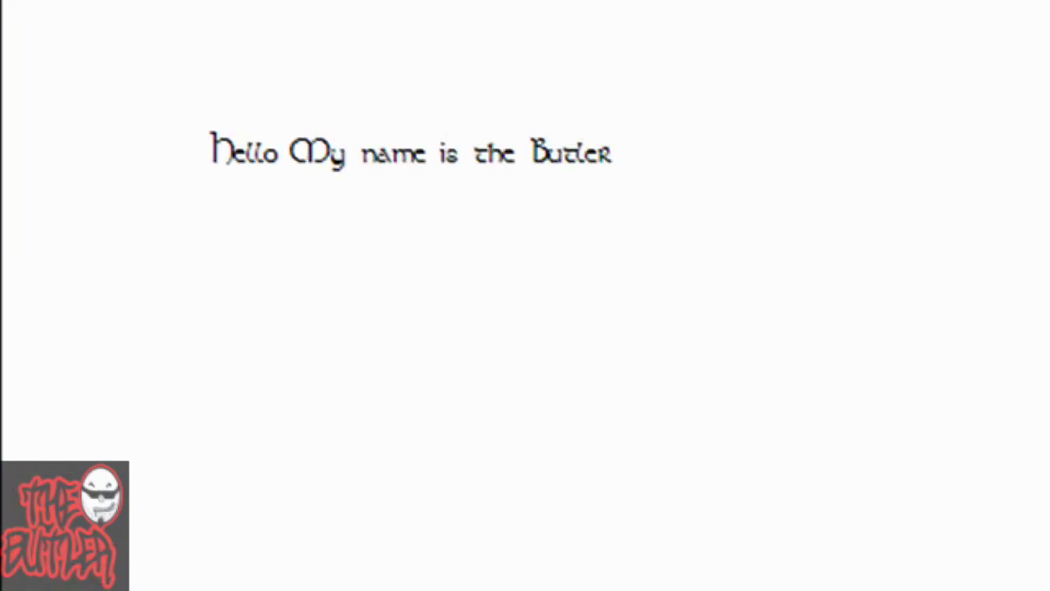
key("ctrl+shift+Left")
key("ctrl+shift+Left")
key("ctrl+shift+Left")
key("ctrl+shift+Left")
key("ctrl+shift+Left")
key("ctrl+shift+Left")
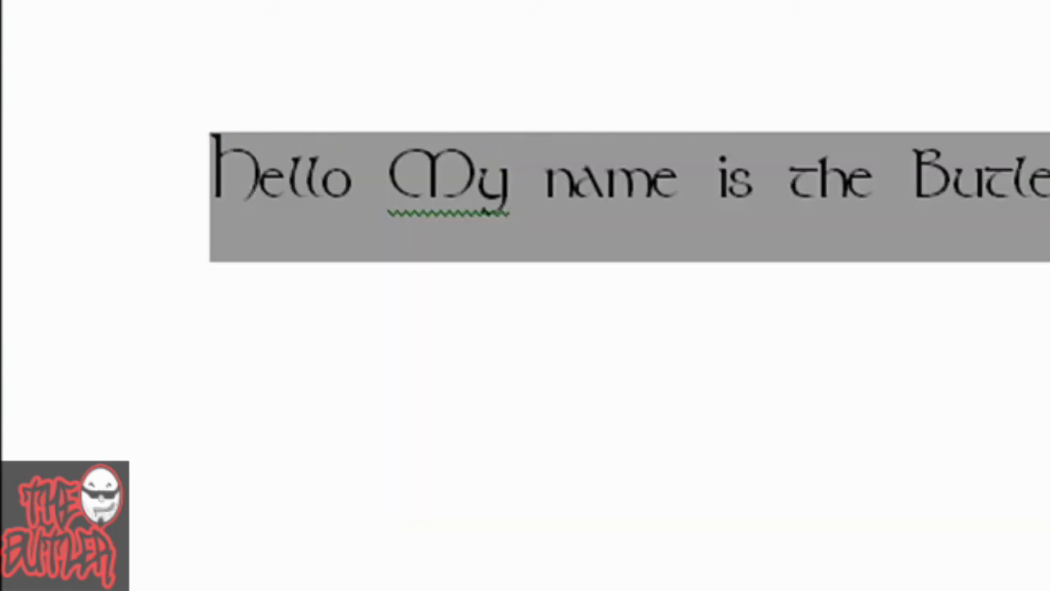
key("End")
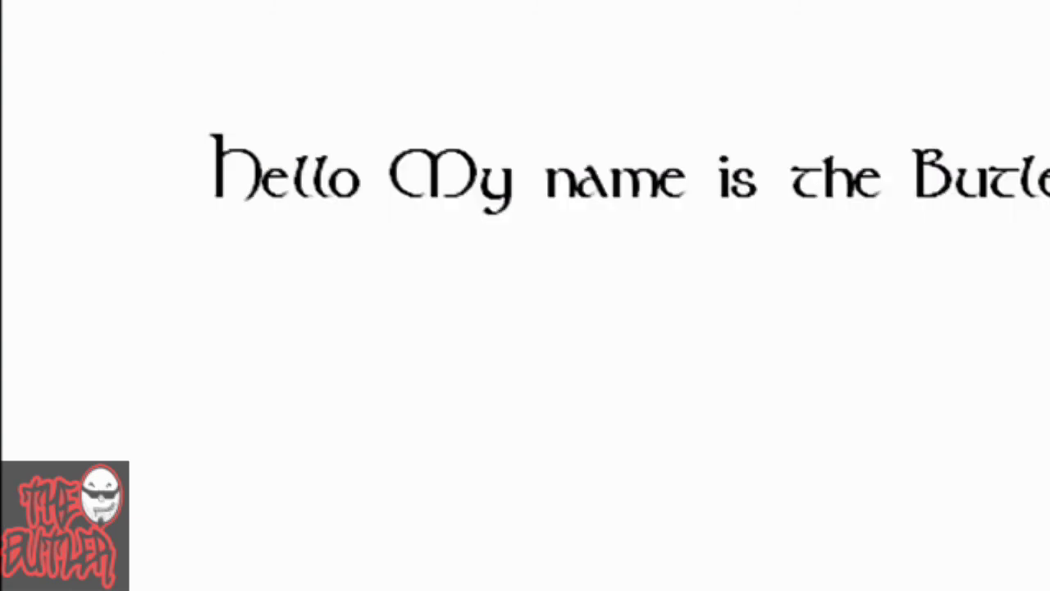